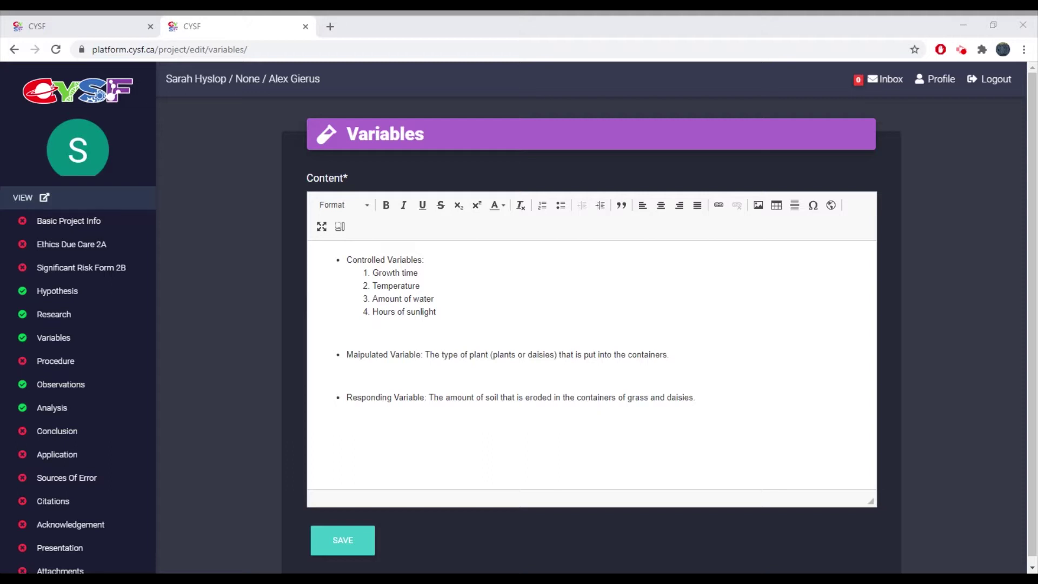
Return to the Variables editor showing the numbered controlled variables under the Controlled Variables bullet
{"action": "key", "text": "alt+Tab"}
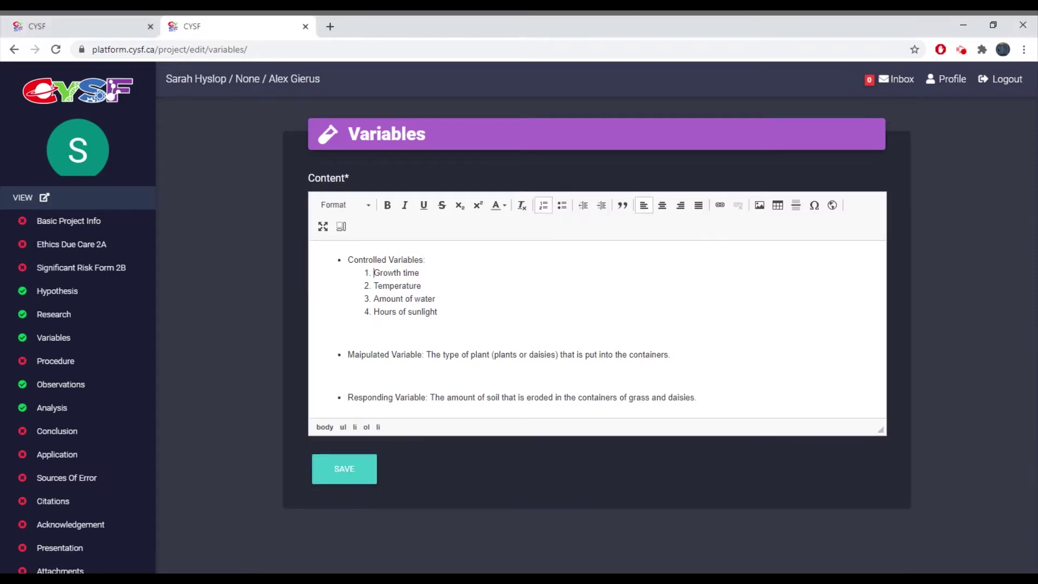
Trial bullet and indent changes on the controlled-variables list, revert both, then go to Observations
{"action": "left_click", "coordinate": [567, 209]}
{"action": "left_click", "coordinate": [544, 206]}
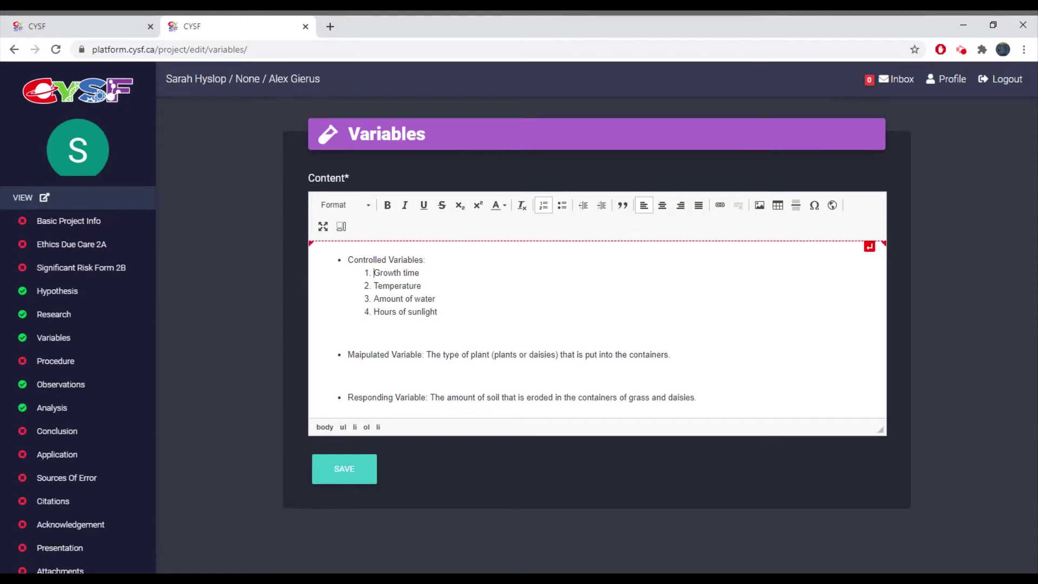
{"action": "left_click", "coordinate": [602, 206]}
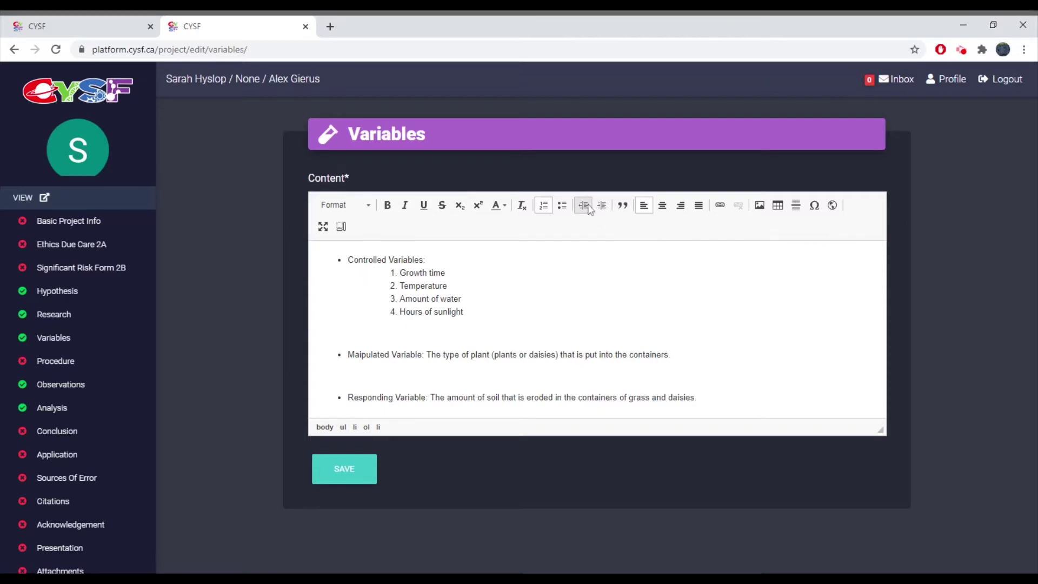
{"action": "left_click", "coordinate": [585, 206]}
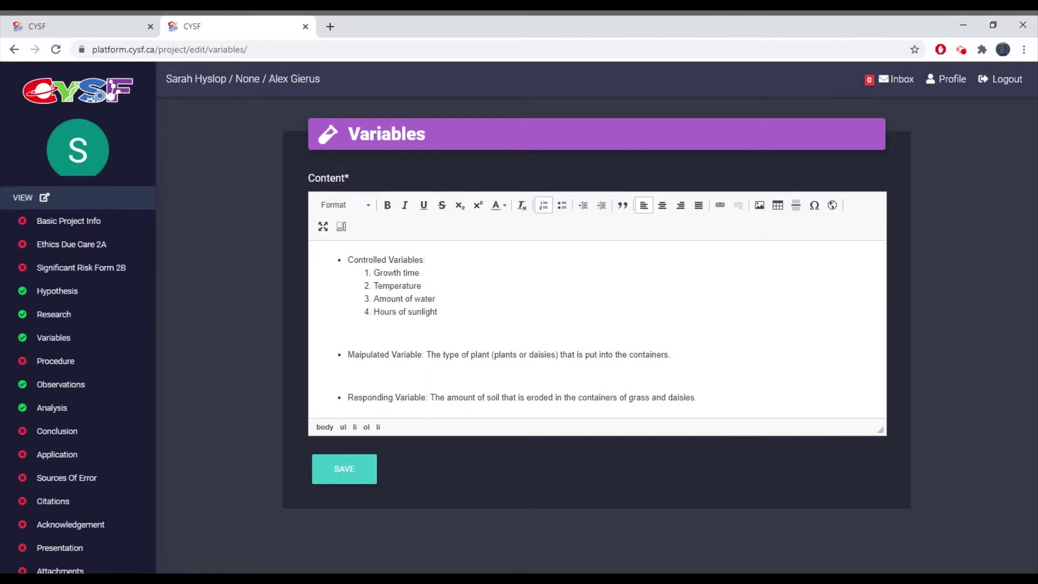
{"action": "left_click", "coordinate": [68, 385]}
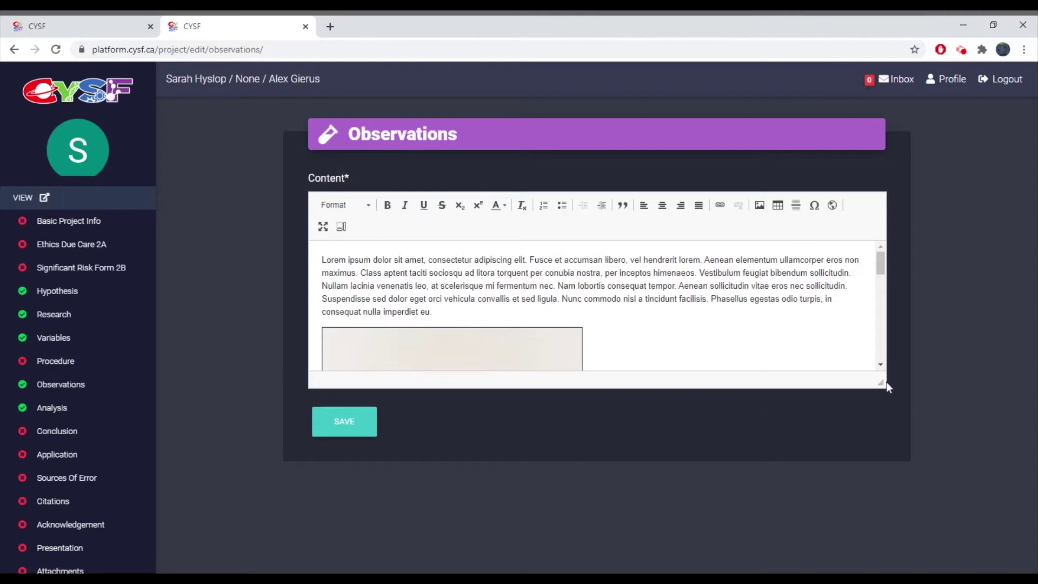
Enlarge the Observations editor to reveal the plant photo and bring up Image Properties
{"action": "left_click_drag", "start_coordinate": [887, 385], "coordinate": [892, 566]}
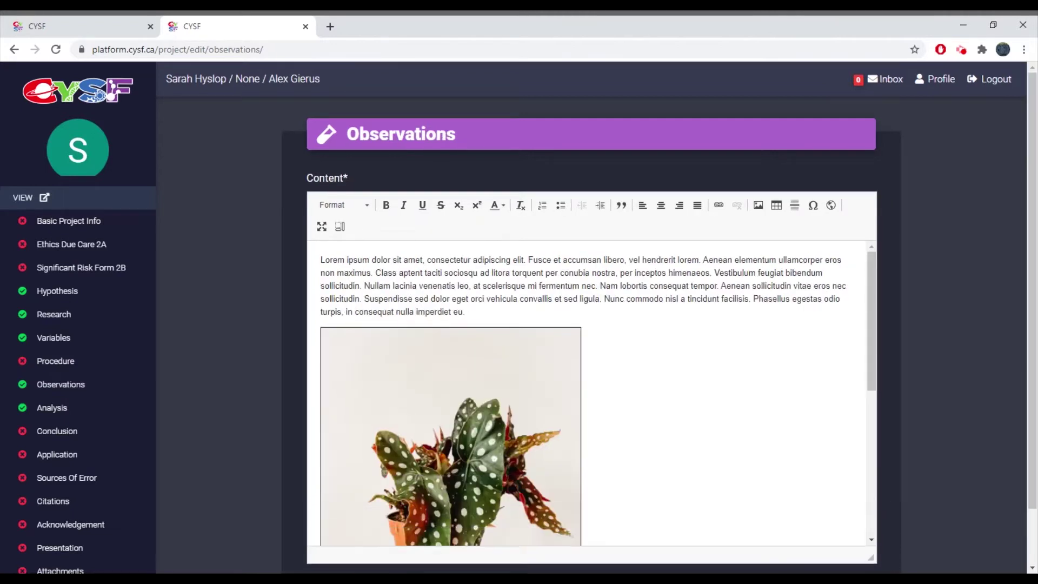
{"action": "scroll", "coordinate": [592, 393], "scroll_direction": "down", "scroll_amount": 5}
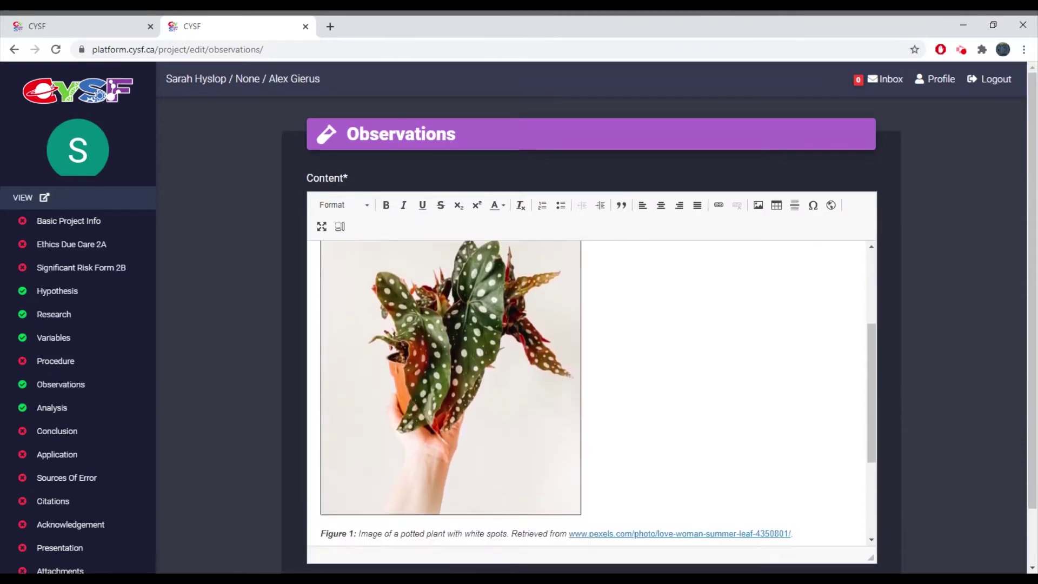
{"action": "left_click", "coordinate": [759, 206]}
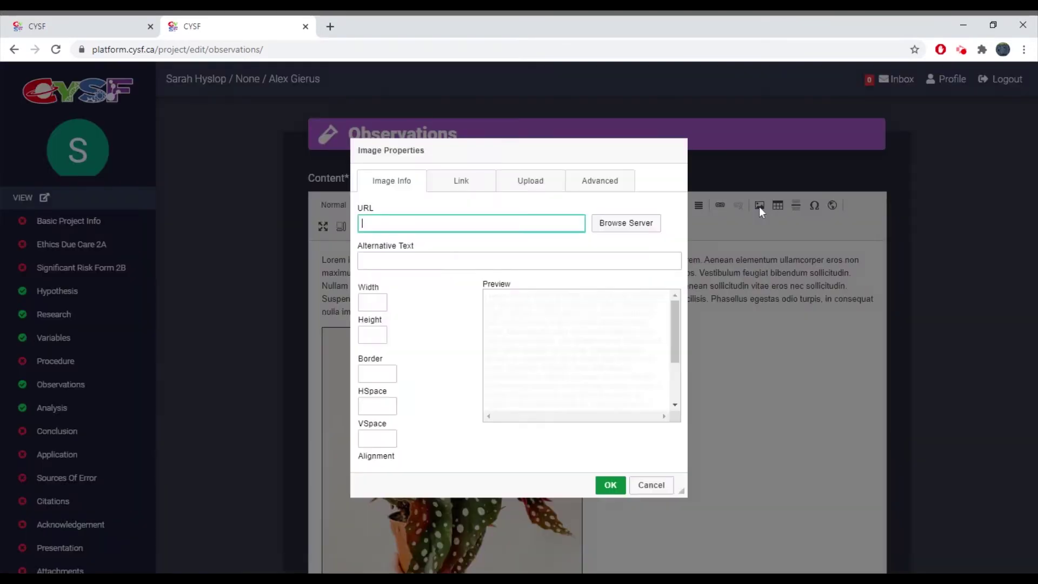
Review the Link and Upload options in Image Properties, then close it unchanged
{"action": "left_click", "coordinate": [466, 192]}
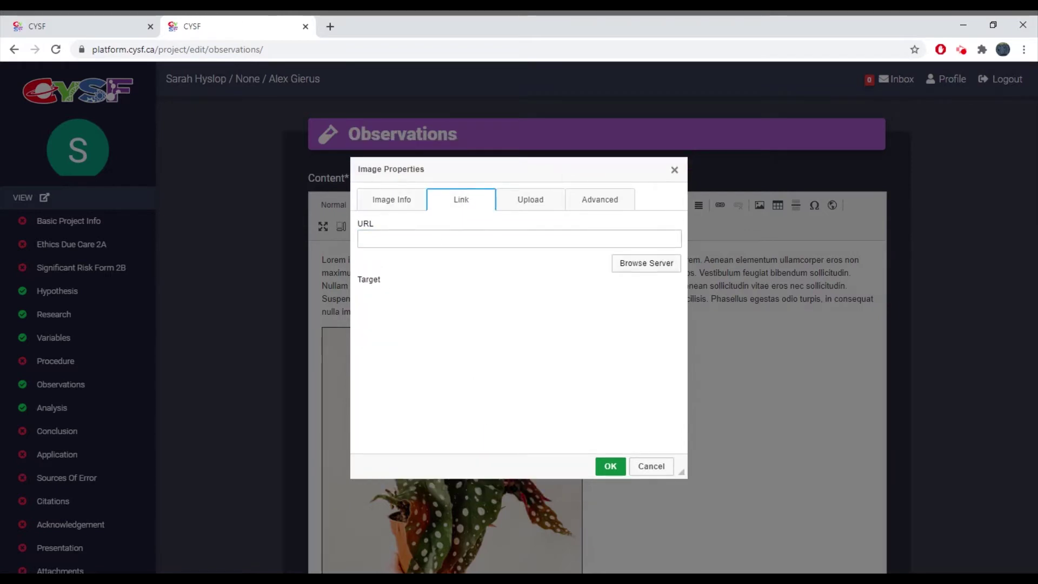
{"action": "left_click", "coordinate": [529, 203]}
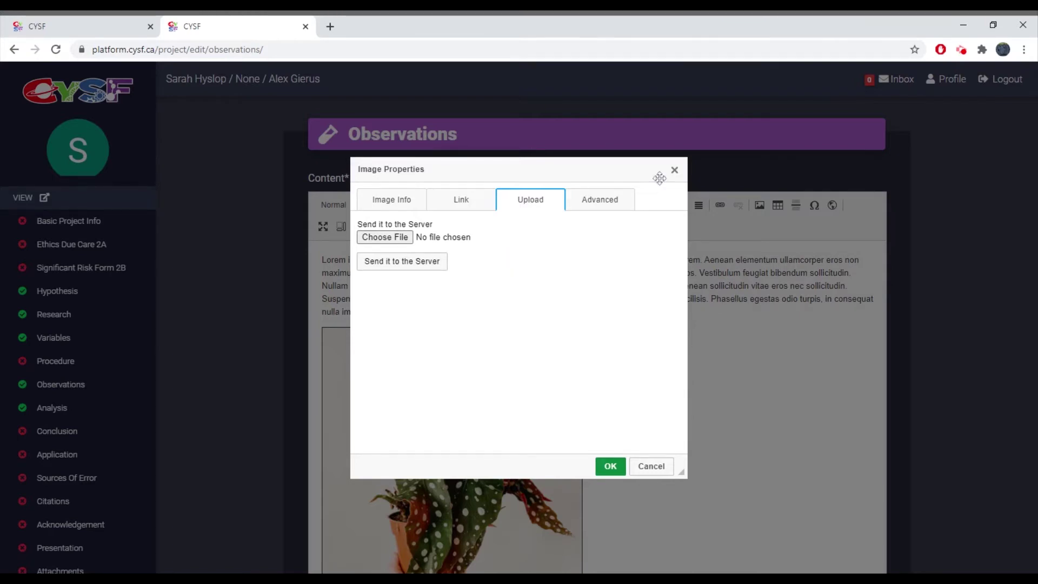
{"action": "left_click", "coordinate": [674, 169]}
Change the selected plant photo's border from 1 to 4
{"action": "left_click", "coordinate": [462, 386]}
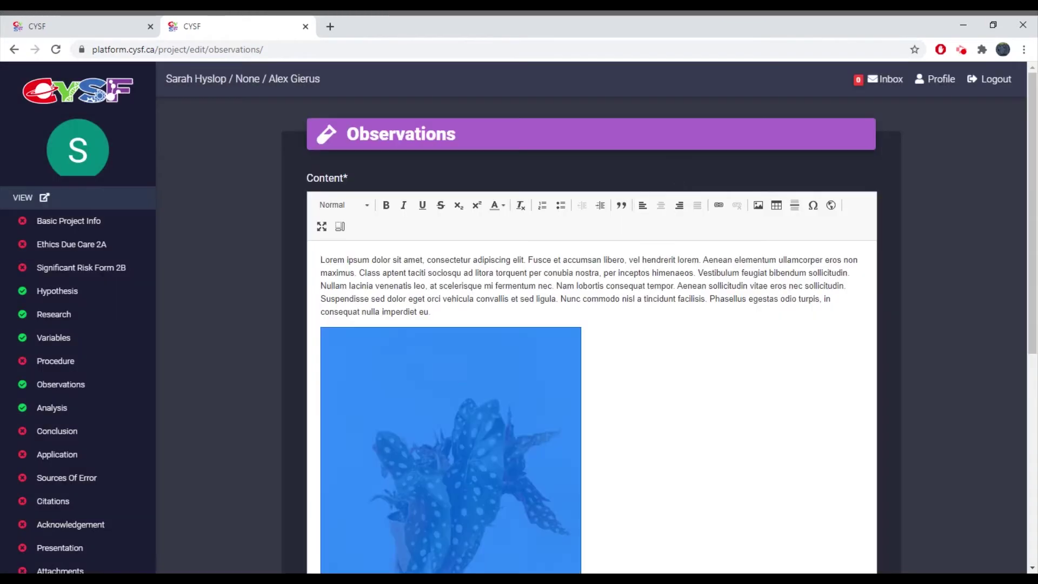
{"action": "left_click", "coordinate": [759, 208]}
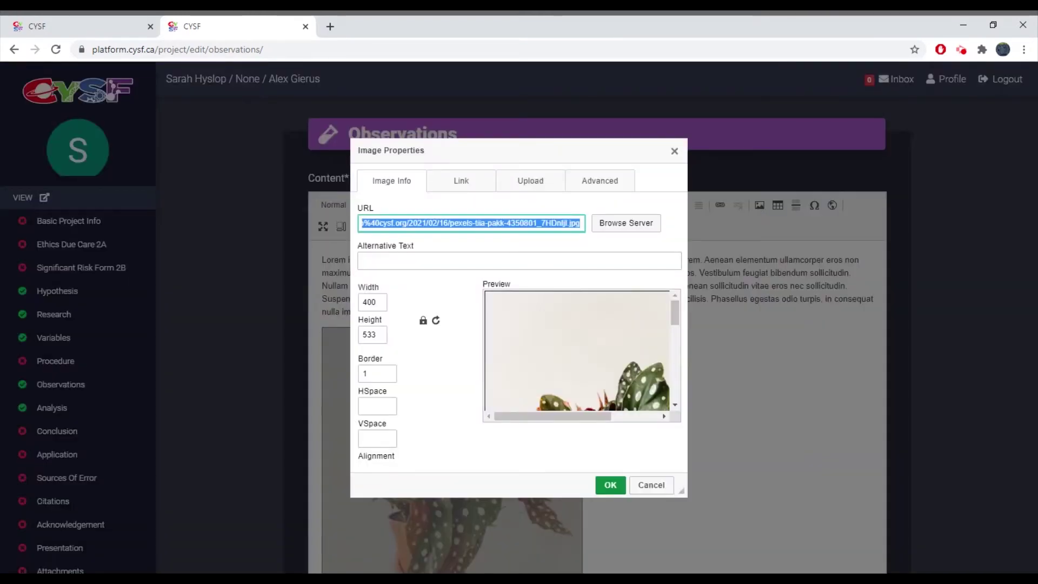
{"action": "left_click", "coordinate": [378, 374]}
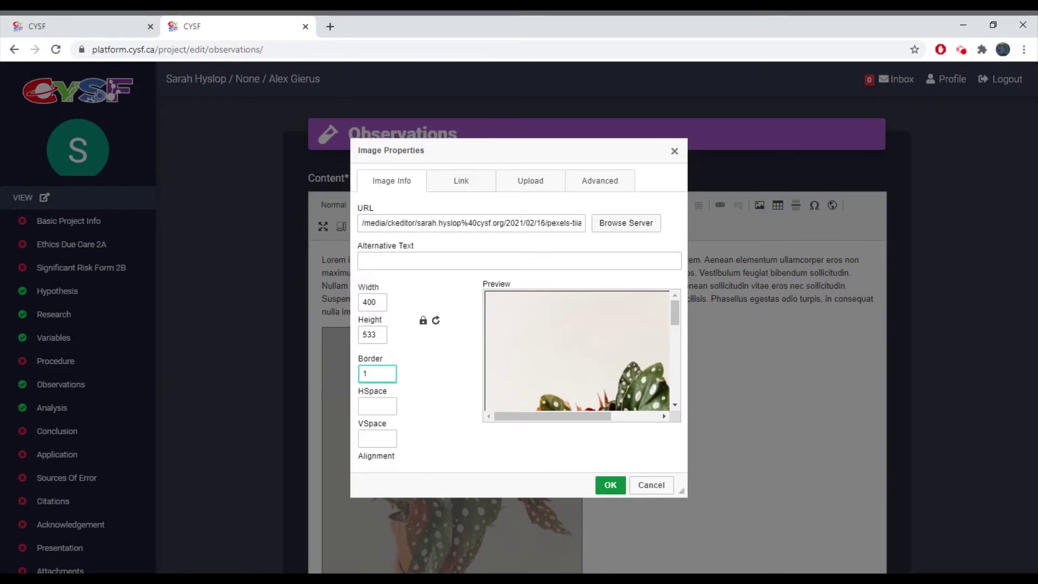
{"action": "type", "text": "1"}
{"action": "key", "text": "BackSpace"}
{"action": "type", "text": "4"}
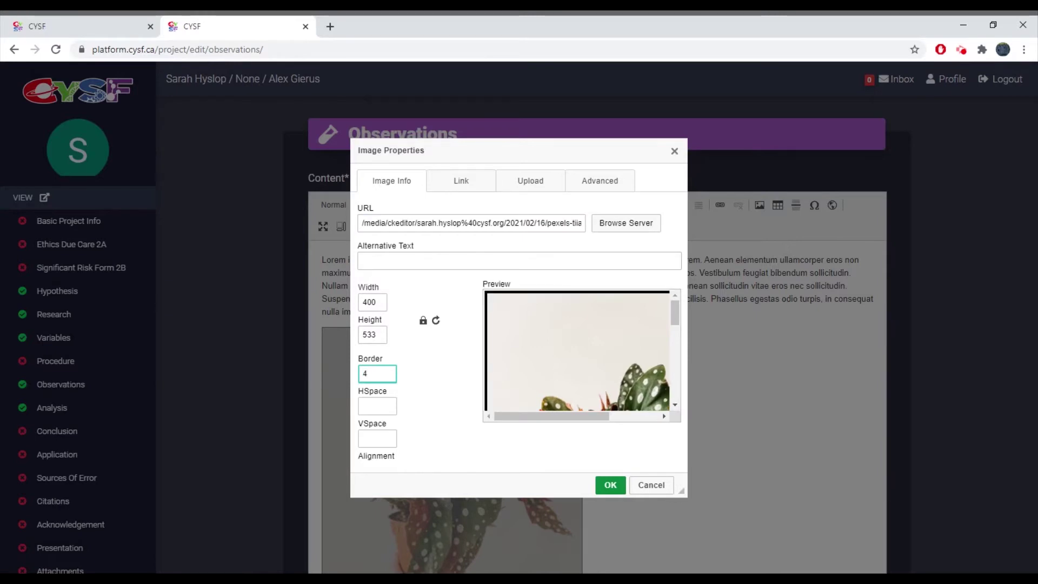
{"action": "left_click", "coordinate": [607, 484]}
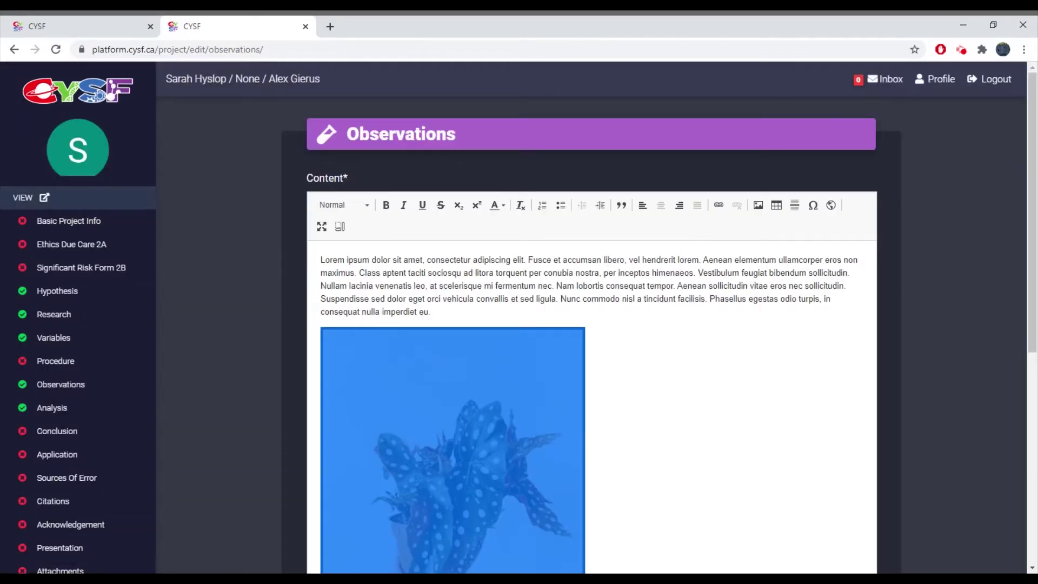
Deselect the photo and scroll to view the bordered image with its Figure 1 pexels.com caption
{"action": "scroll", "coordinate": [479, 333], "scroll_direction": "down", "scroll_amount": 3}
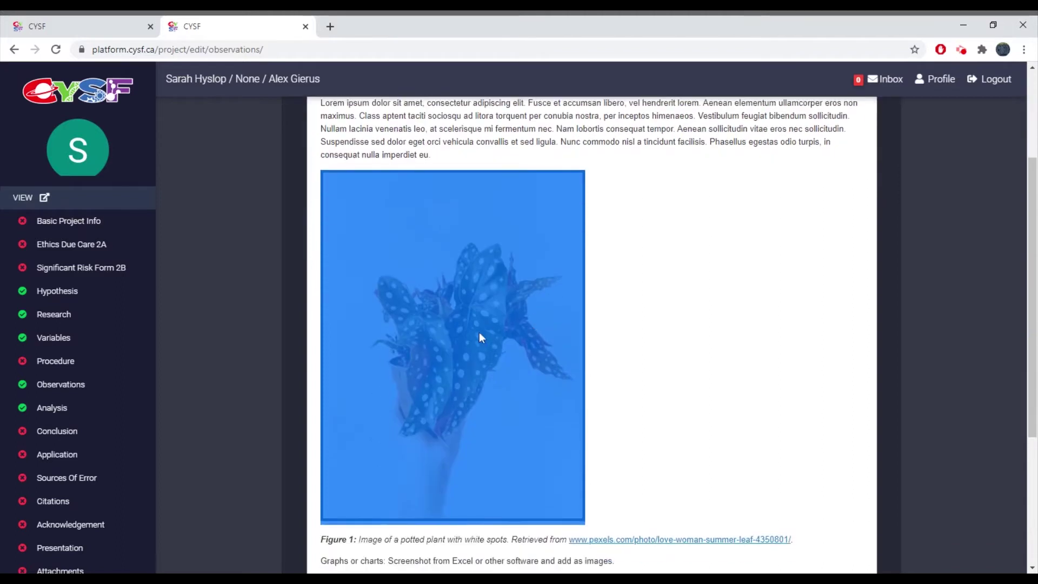
{"action": "left_click", "coordinate": [479, 333]}
{"action": "scroll", "coordinate": [479, 333], "scroll_direction": "down", "scroll_amount": 2}
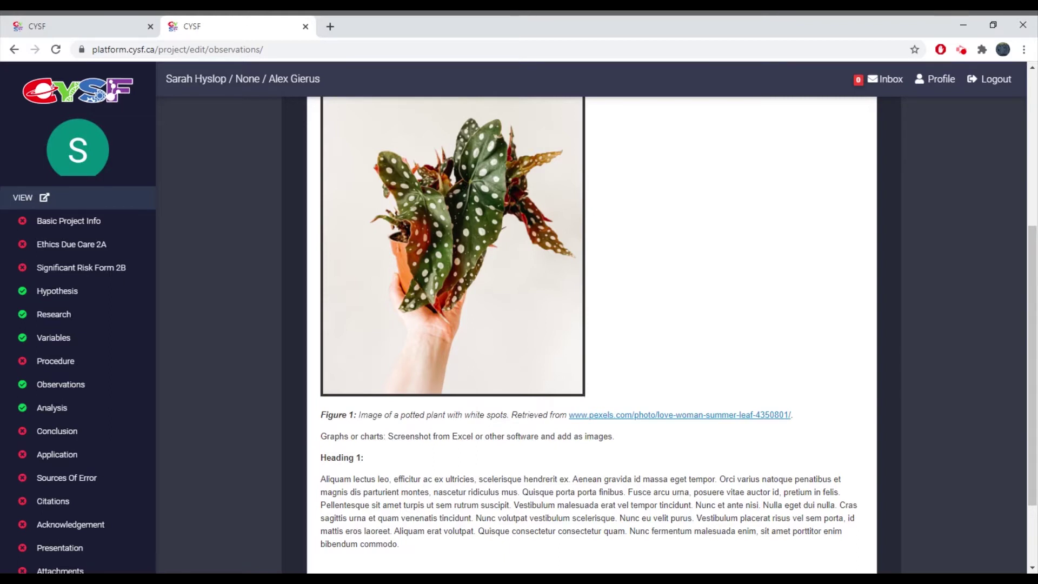
{"action": "scroll", "coordinate": [592, 336], "scroll_direction": "up", "scroll_amount": 1}
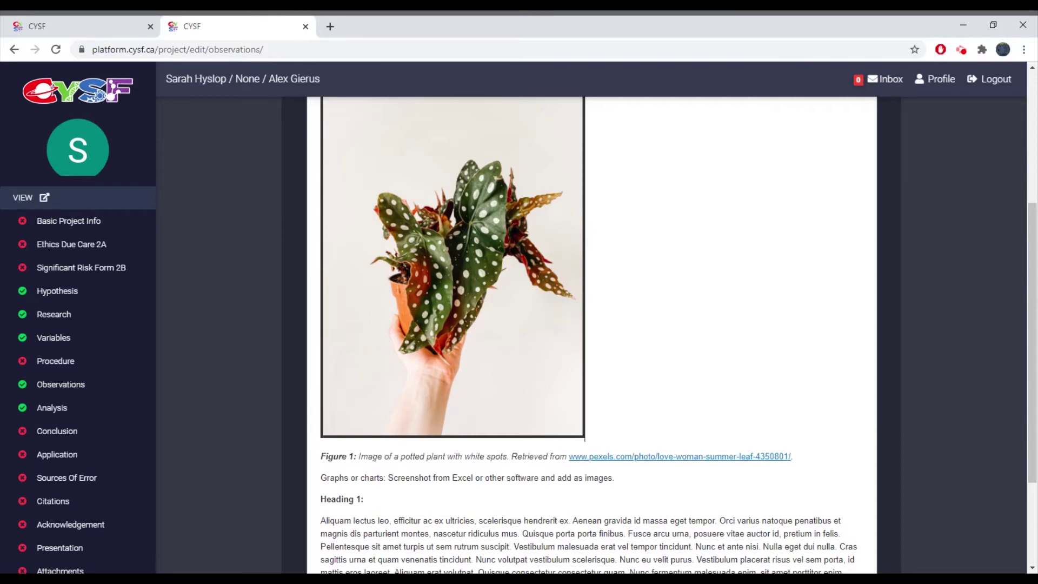
{"action": "scroll", "coordinate": [592, 335], "scroll_direction": "down", "scroll_amount": 1}
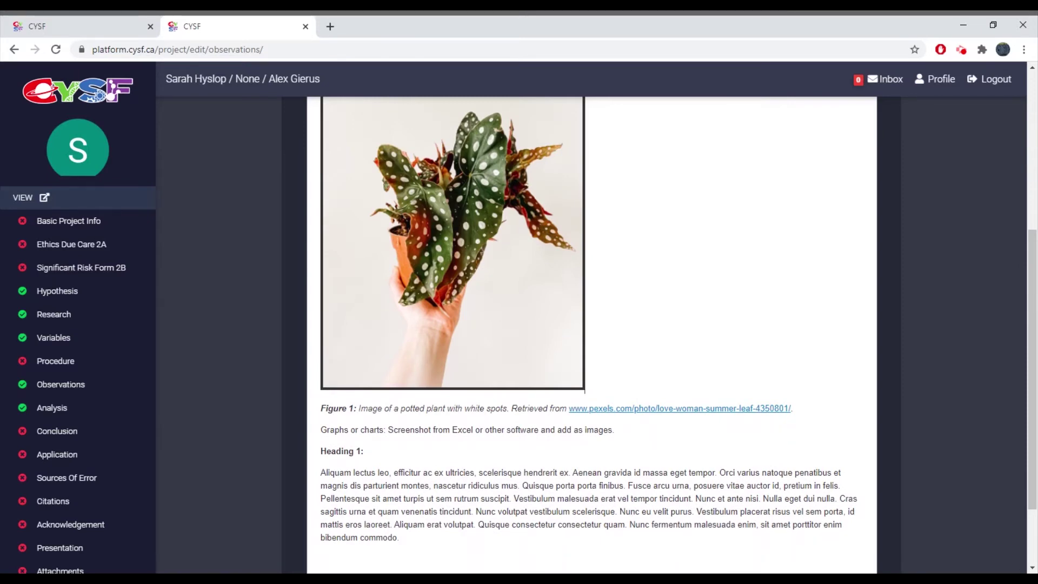
{"action": "scroll", "coordinate": [592, 336], "scroll_direction": "up", "scroll_amount": 6}
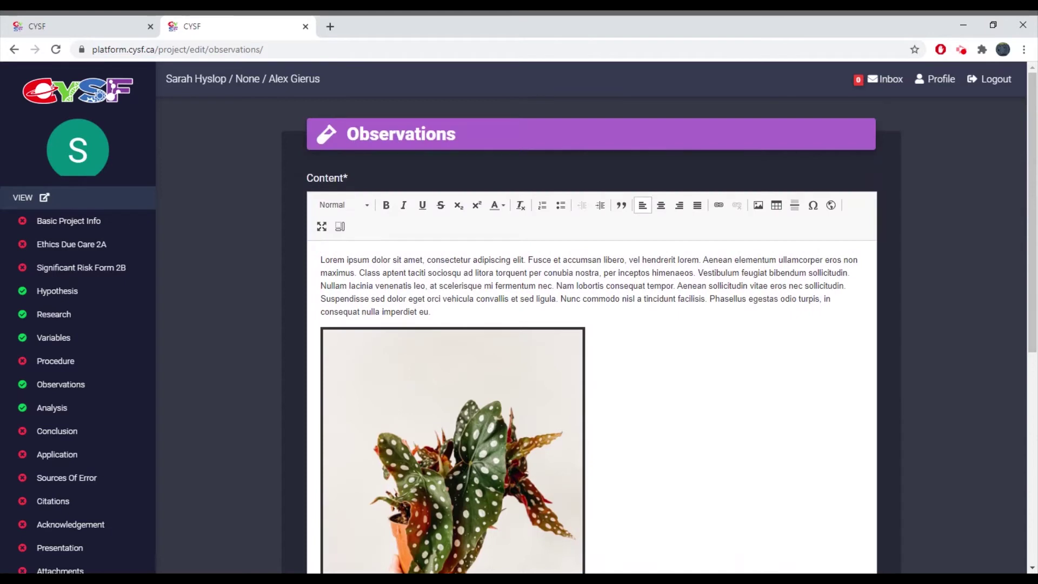
{"action": "scroll", "coordinate": [592, 336], "scroll_direction": "down", "scroll_amount": 5}
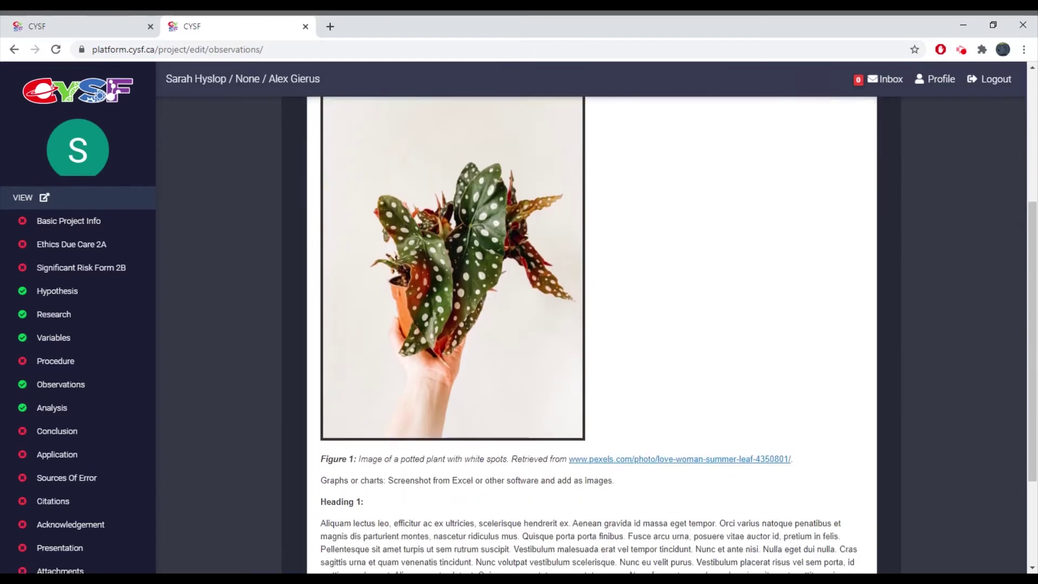
{"action": "scroll", "coordinate": [592, 336], "scroll_direction": "down", "scroll_amount": 2}
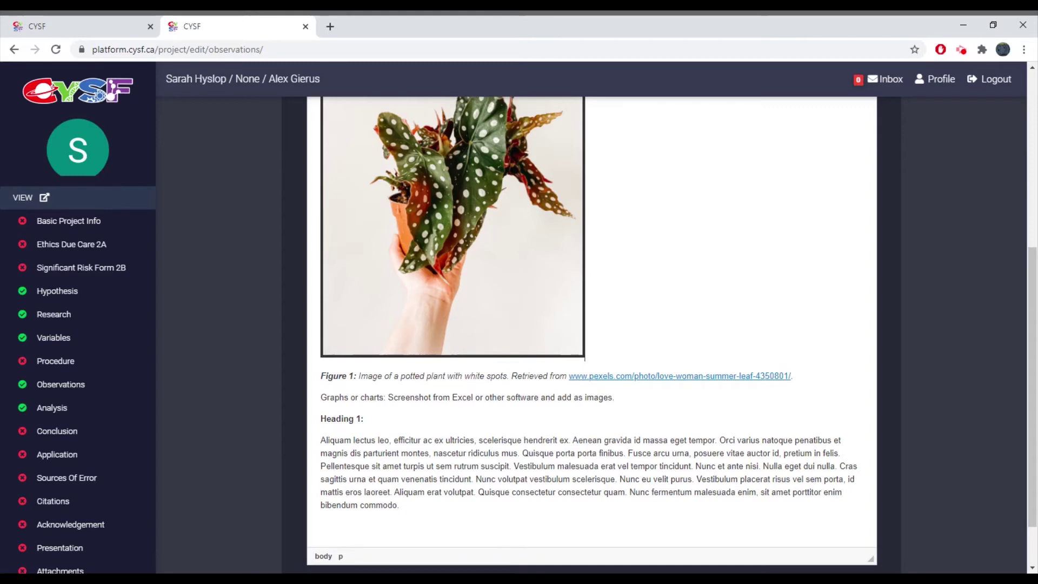
{"action": "scroll", "coordinate": [592, 335], "scroll_direction": "up", "scroll_amount": 5}
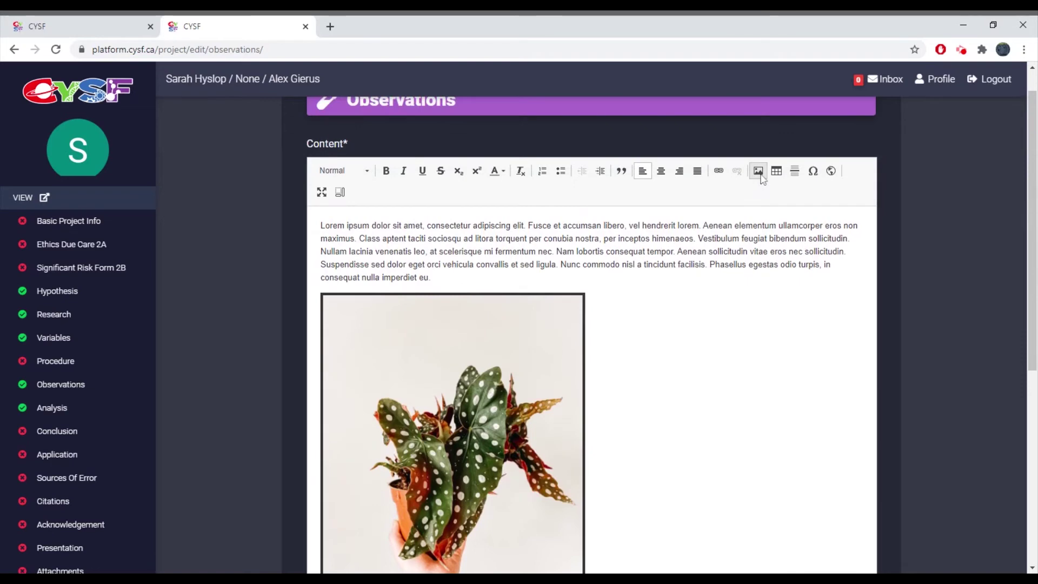
{"action": "scroll", "coordinate": [592, 335], "scroll_direction": "down", "scroll_amount": 5}
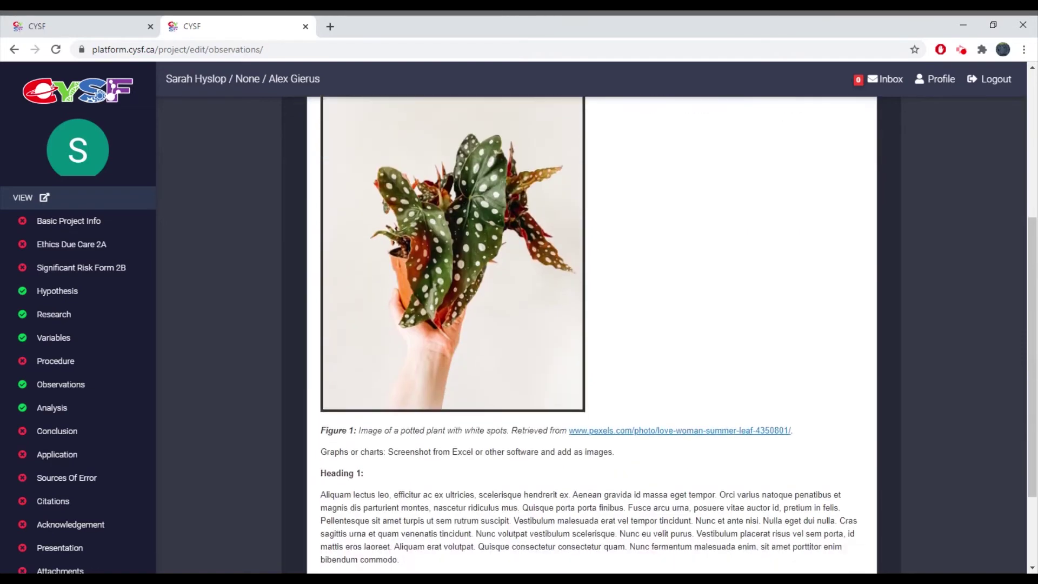
{"action": "left_click", "coordinate": [66, 409]}
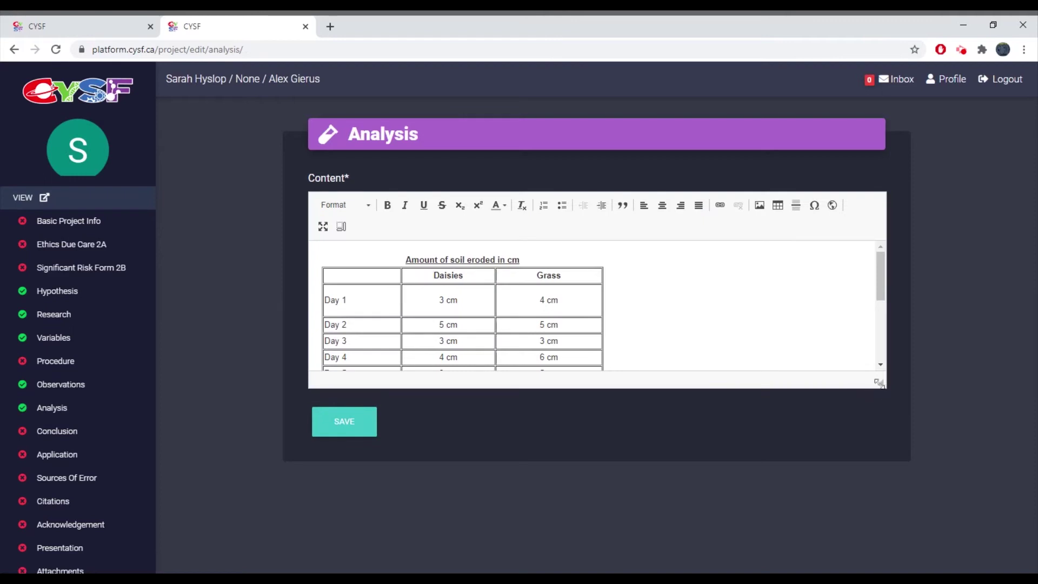
Enlarge the Analysis editor to show both tables and bring up the observations table's properties
{"action": "left_click_drag", "start_coordinate": [879, 383], "coordinate": [894, 545]}
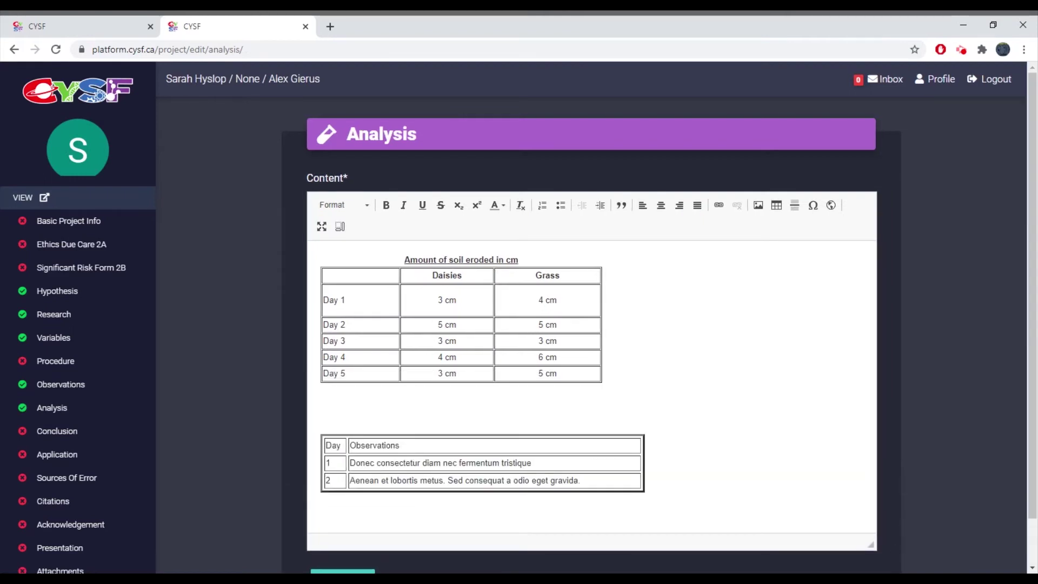
{"action": "scroll", "coordinate": [595, 324], "scroll_direction": "down", "scroll_amount": 1}
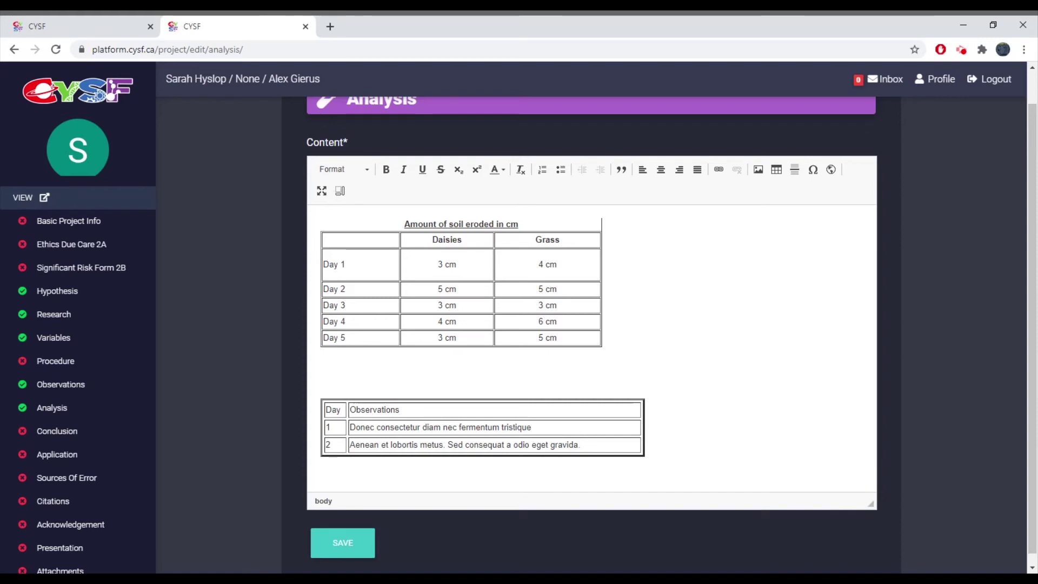
{"action": "left_click", "coordinate": [776, 171]}
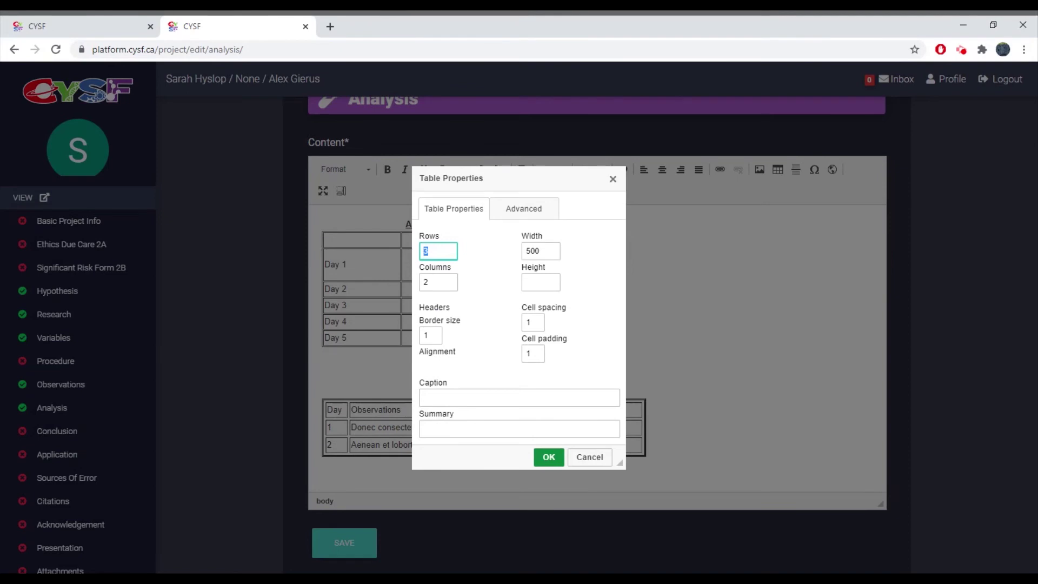
{"action": "left_click", "coordinate": [613, 178]}
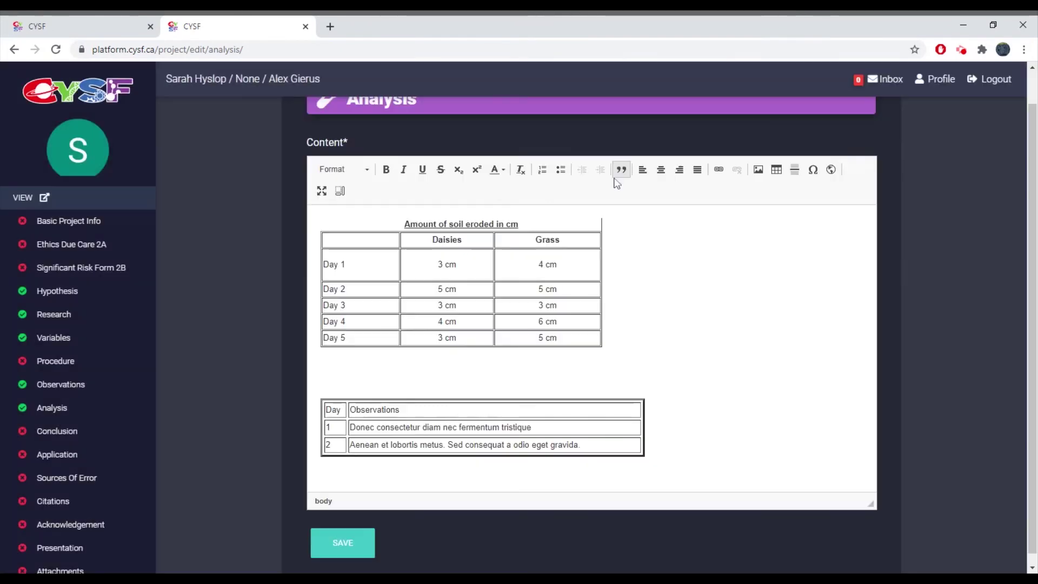
{"action": "left_click_drag", "start_coordinate": [518, 224], "coordinate": [404, 224]}
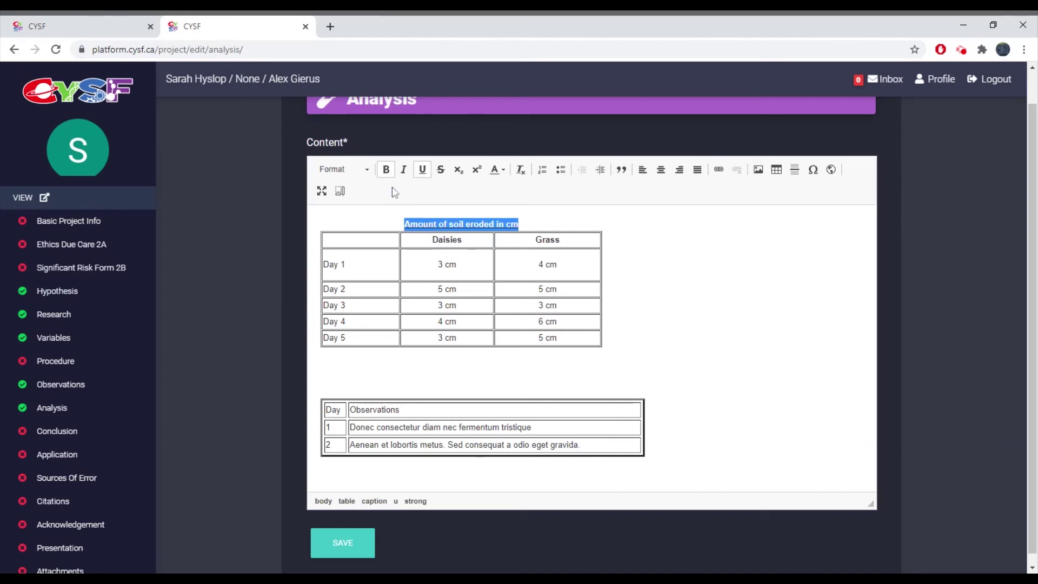
{"action": "left_click", "coordinate": [388, 172]}
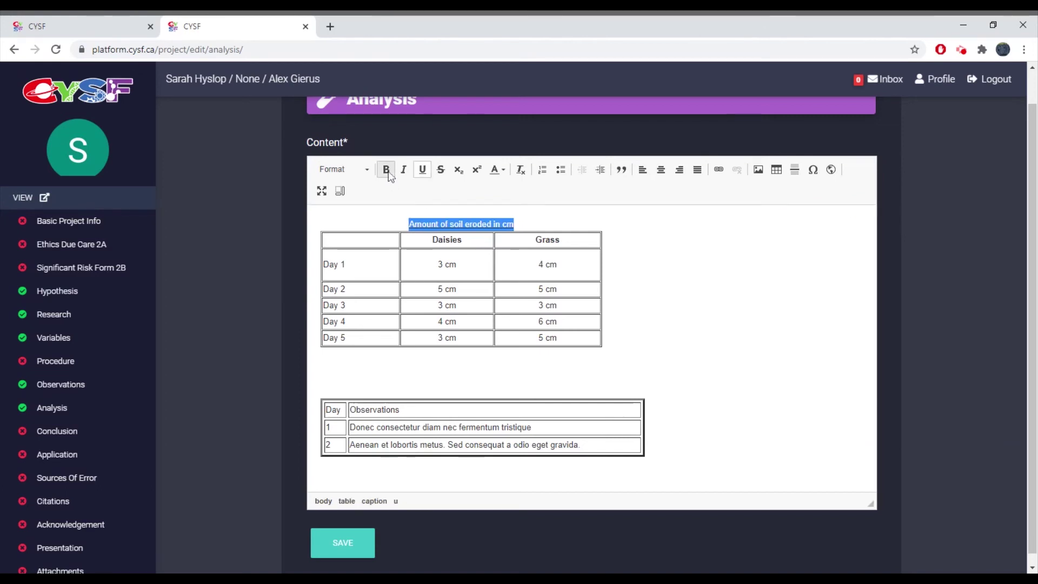
{"action": "left_click", "coordinate": [388, 172]}
{"action": "left_click", "coordinate": [422, 172]}
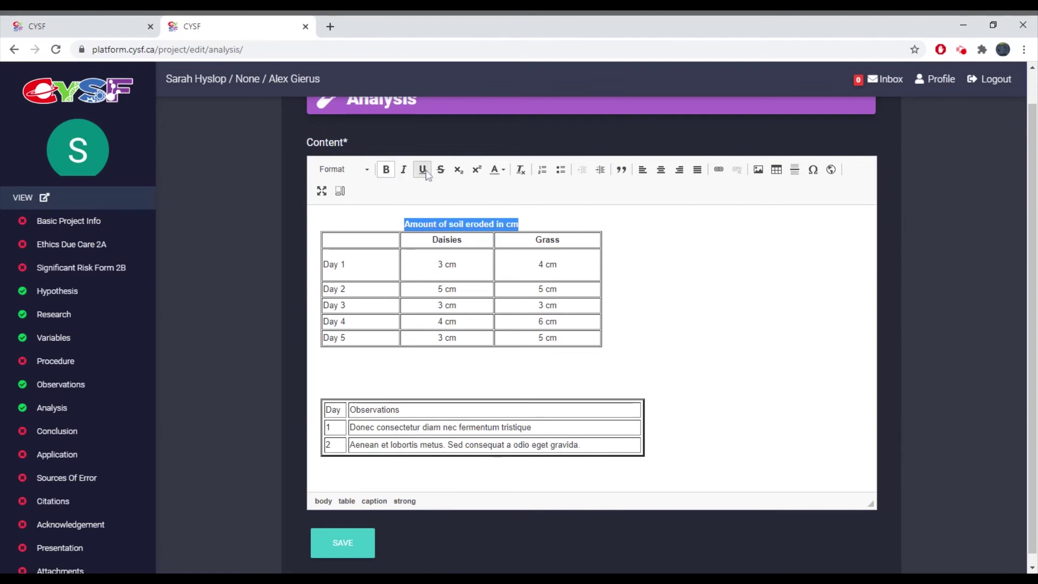
{"action": "left_click", "coordinate": [422, 172]}
{"action": "left_click", "coordinate": [611, 473]}
{"action": "scroll", "coordinate": [592, 327], "scroll_direction": "down", "scroll_amount": 1}
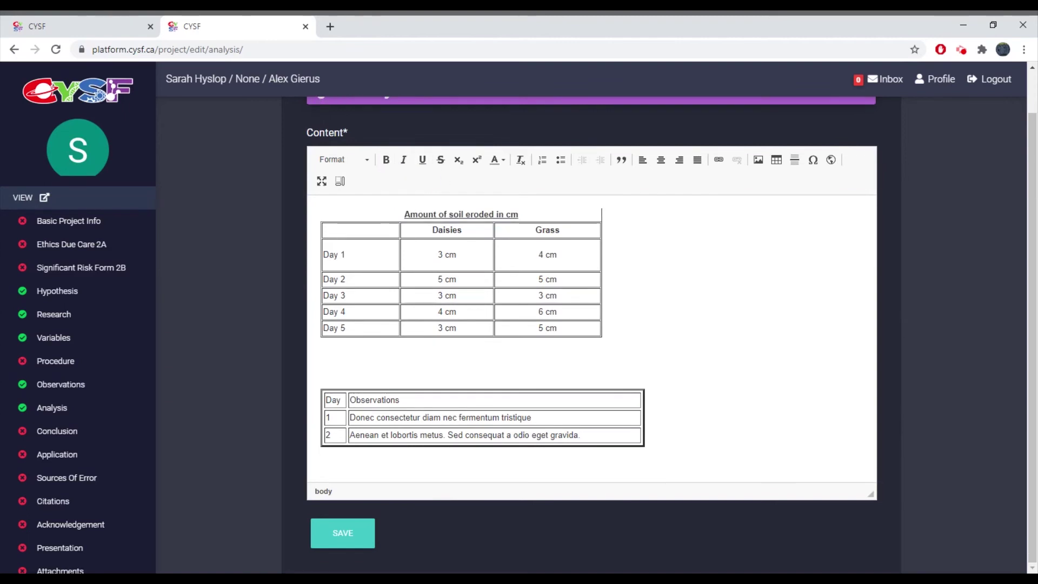
{"action": "scroll", "coordinate": [592, 328], "scroll_direction": "down", "scroll_amount": 1}
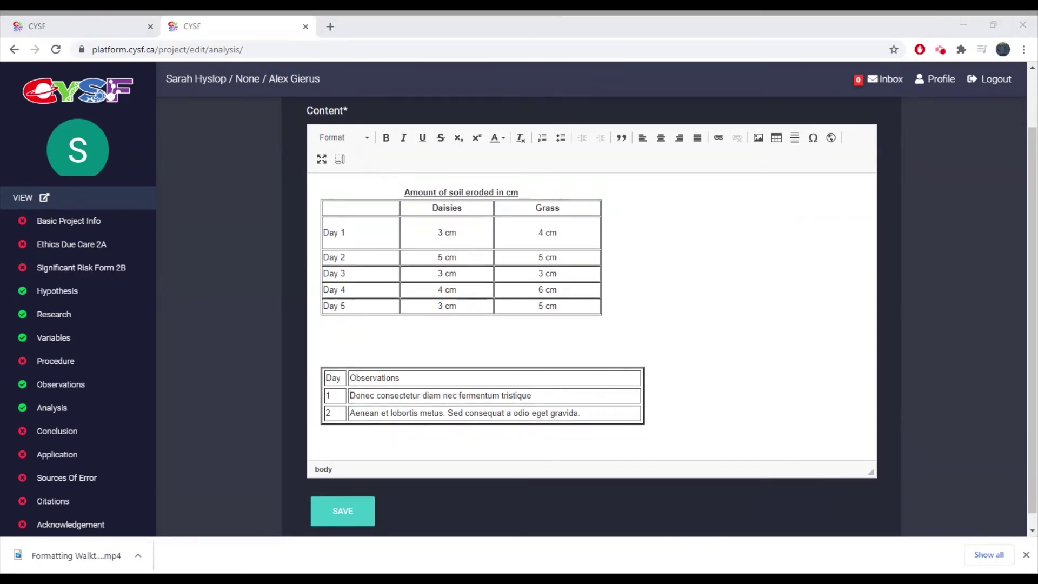